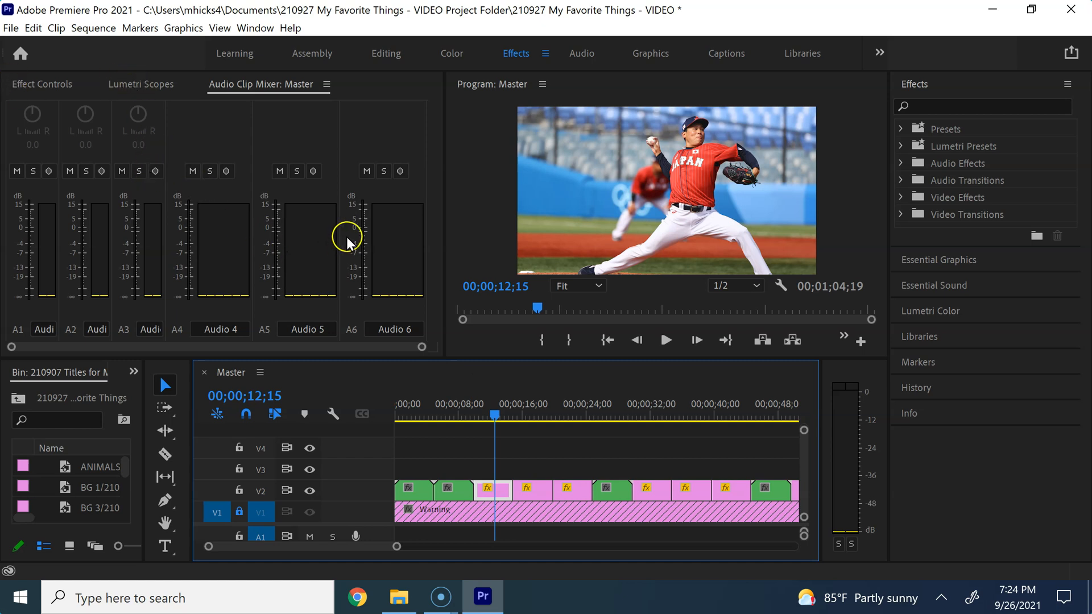
- Close the Audio Clip Mixer panel and show the selected baseball clip's effect controls
left_click(326, 84)
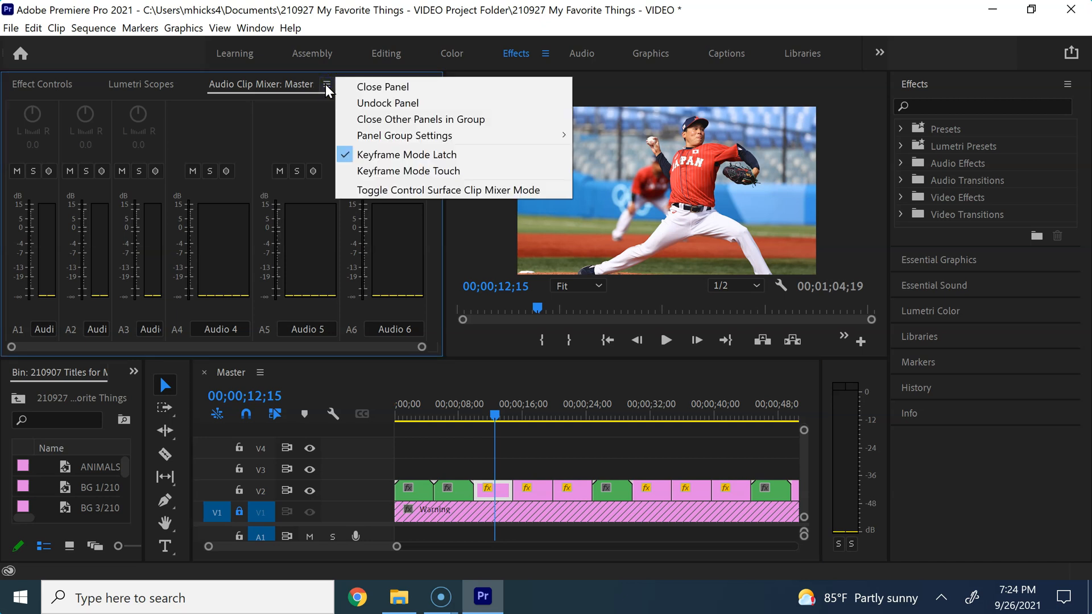
left_click(365, 86)
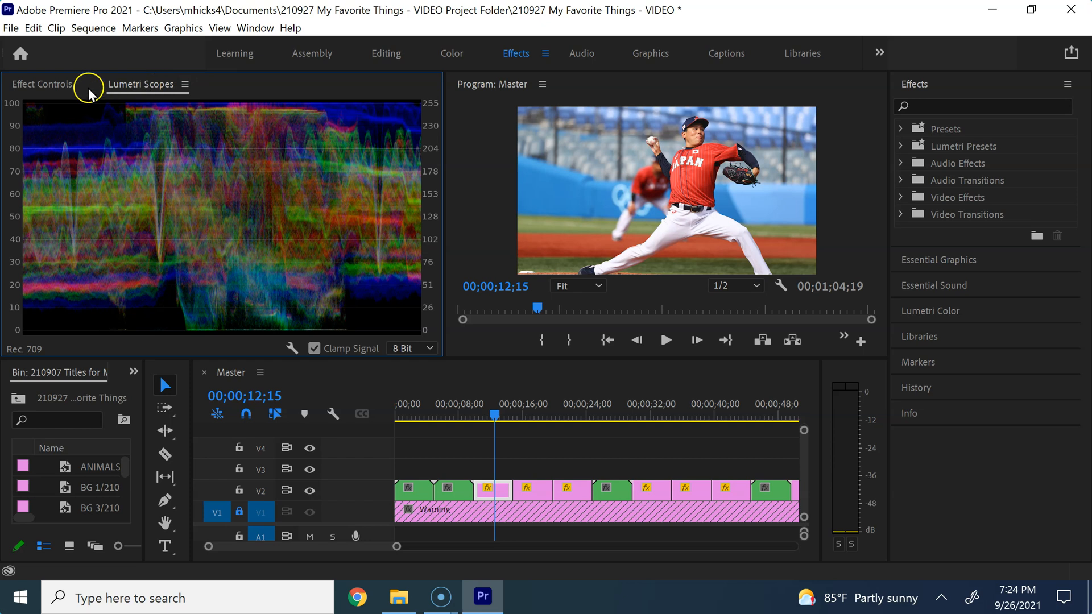
left_click(64, 86)
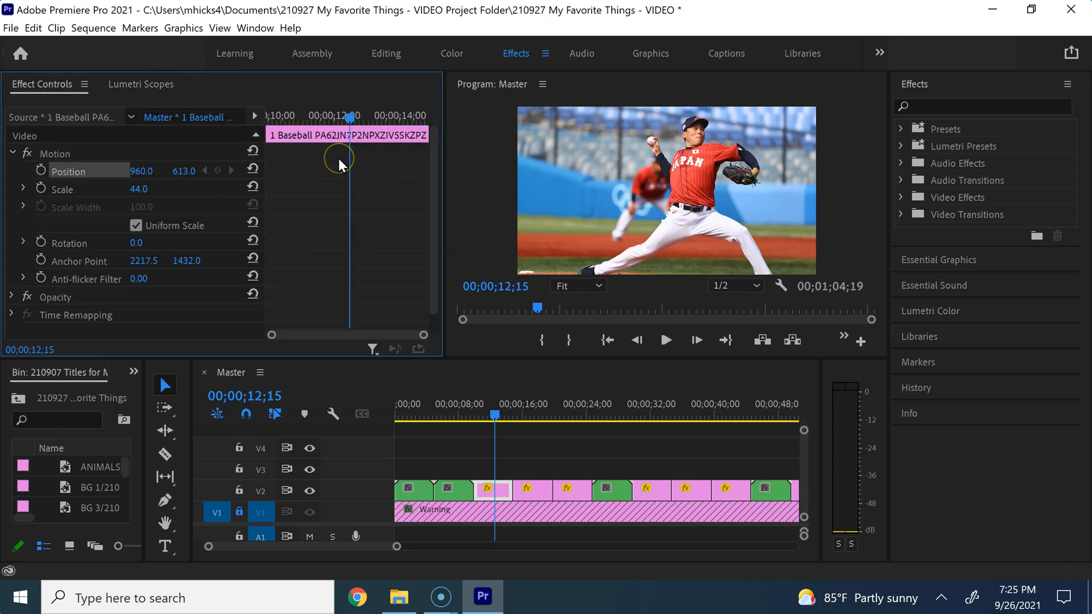
- Turn on Position and Scale keyframing at the baseball clip's first frame, 00;00;09;28
left_click(351, 118)
left_click_drag(351, 119, 247, 123)
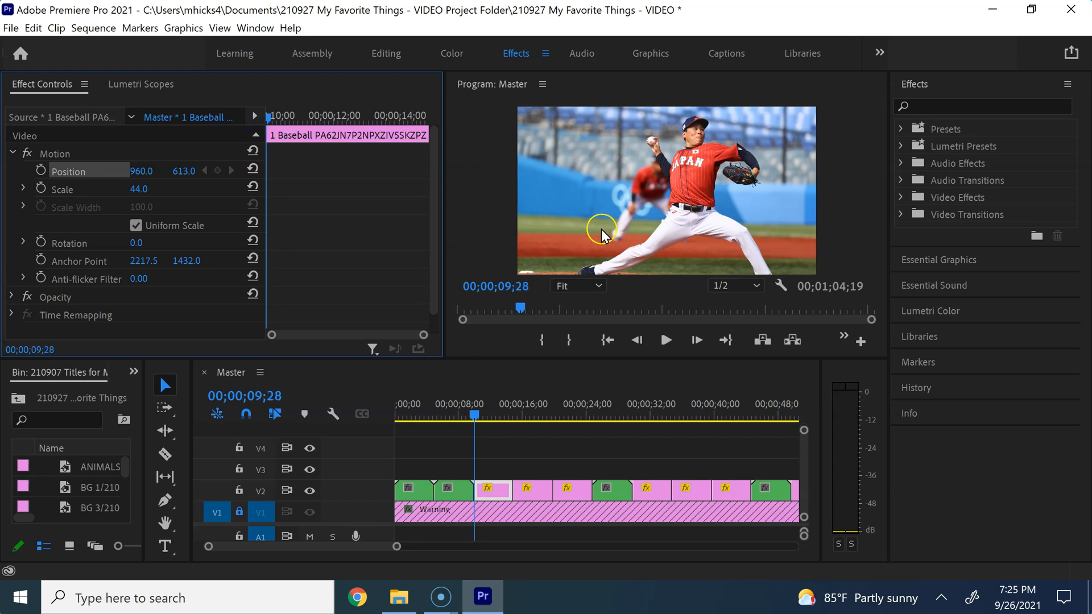
left_click(41, 170)
left_click(40, 188)
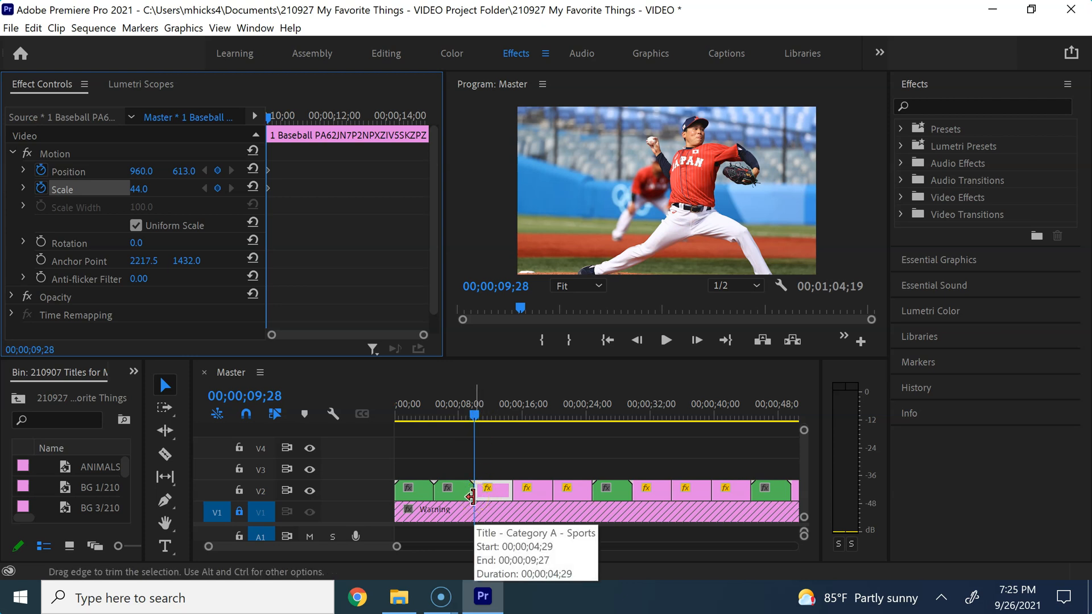
- Set the baseball clip's Scale to 100 at its last frame, 00;00;14;26
left_click(268, 115)
left_click_drag(268, 117, 445, 130)
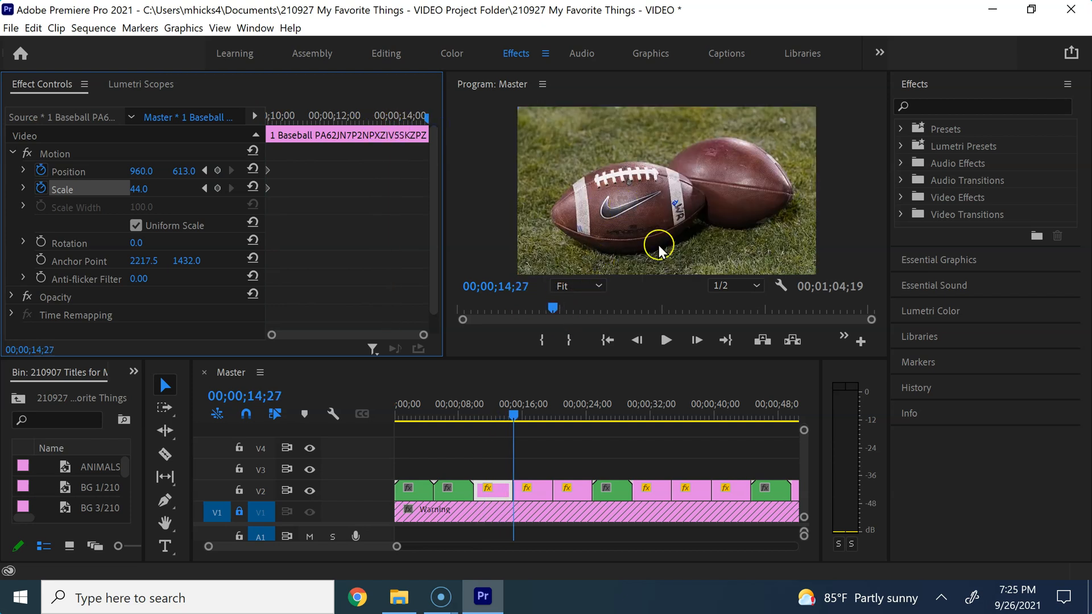
left_click(638, 339)
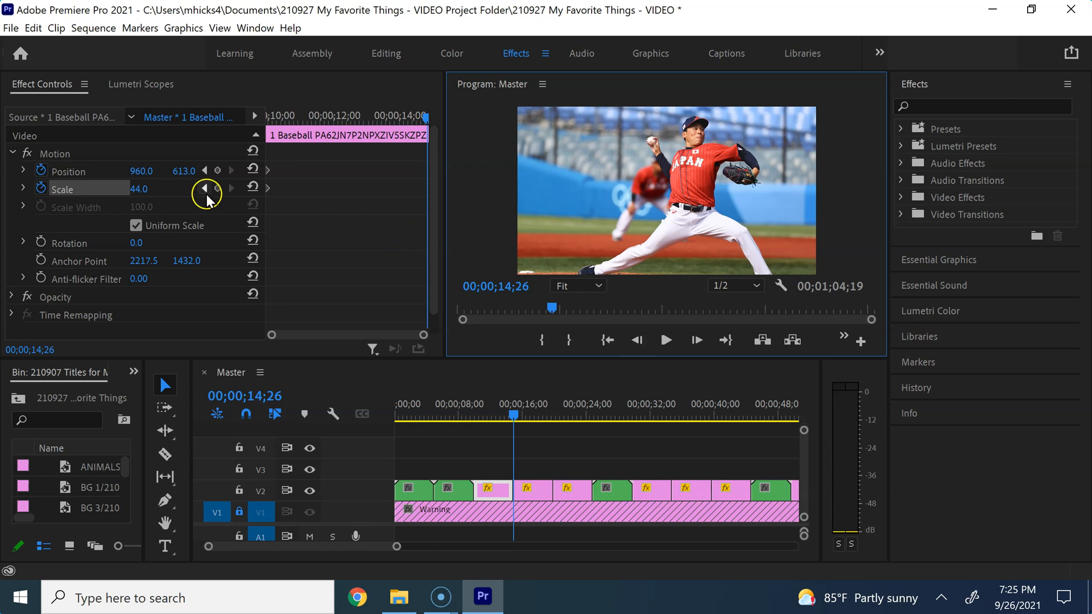
left_click(138, 190)
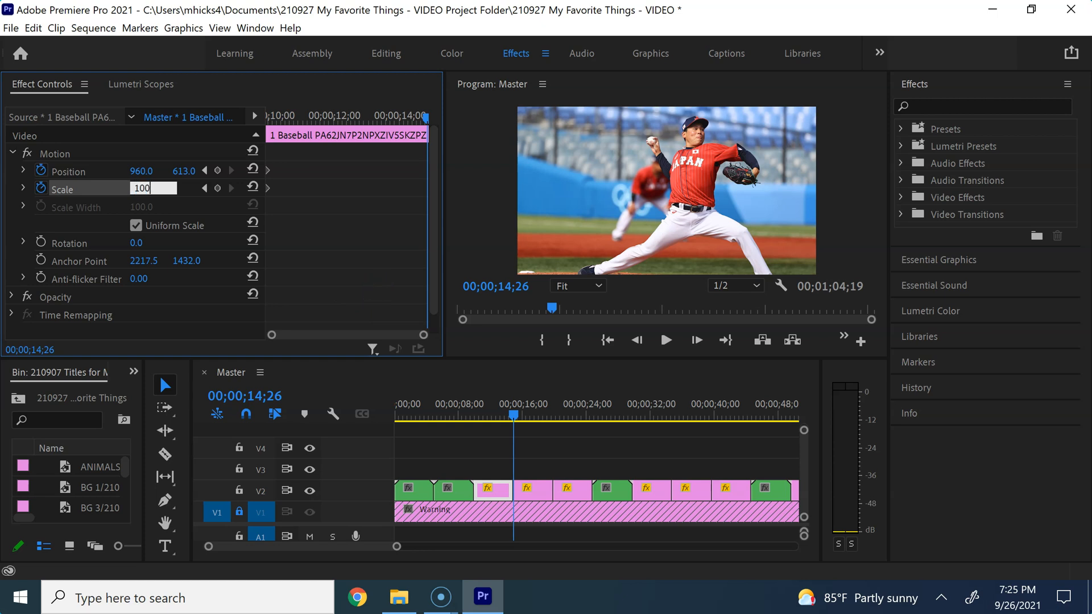
key("Return")
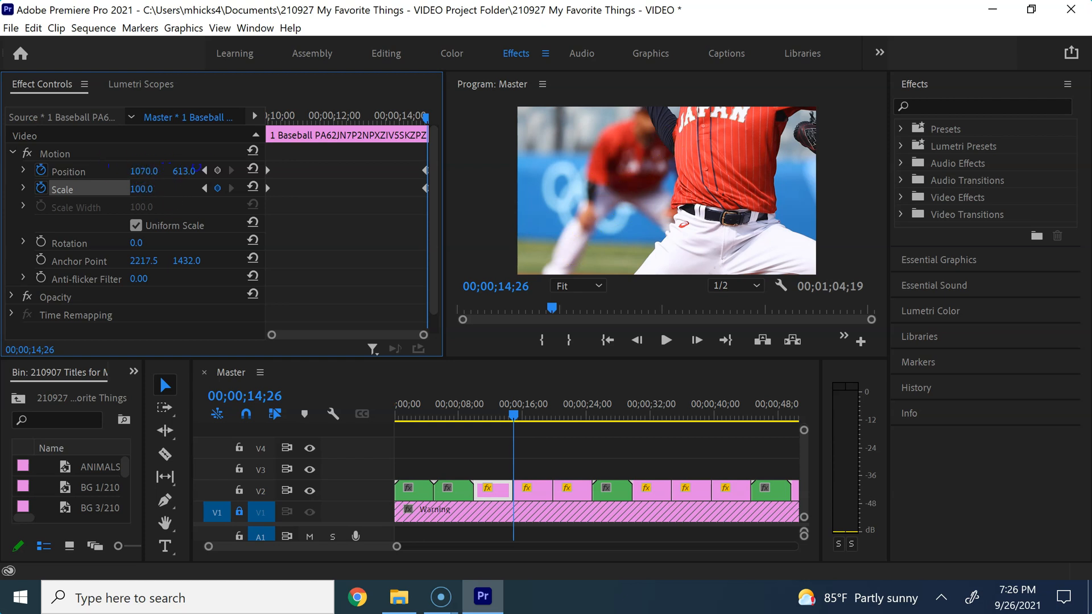
- Reposition the enlarged baseball image to about 457, 1287 at its last frame so the pitcher's face and upper body are framed
left_click_drag(108, 175, 4, 185)
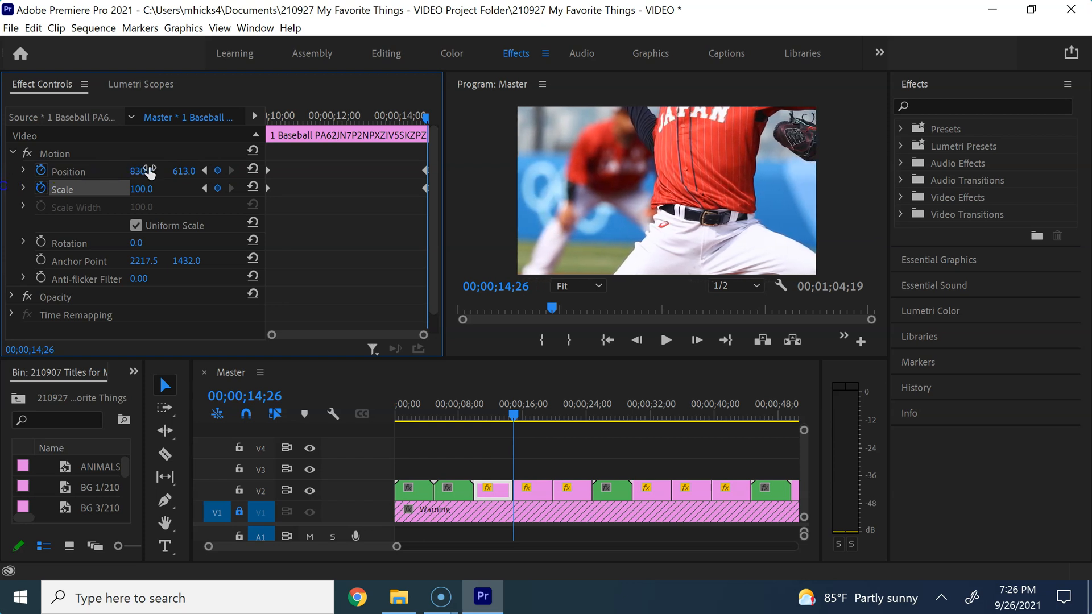
left_click(58, 154)
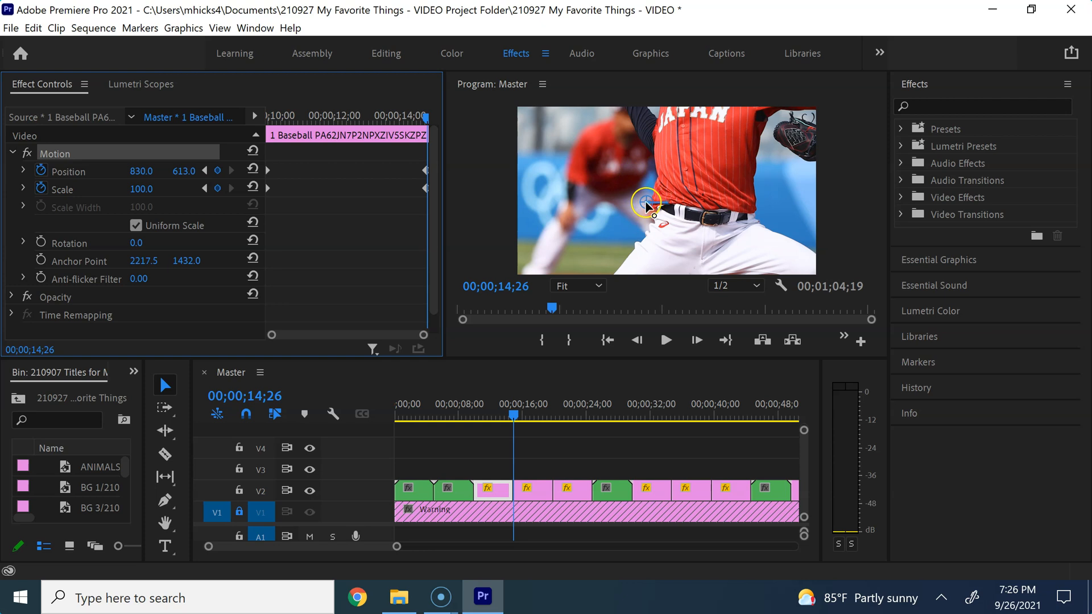
left_click_drag(734, 152, 694, 258)
left_click(658, 295)
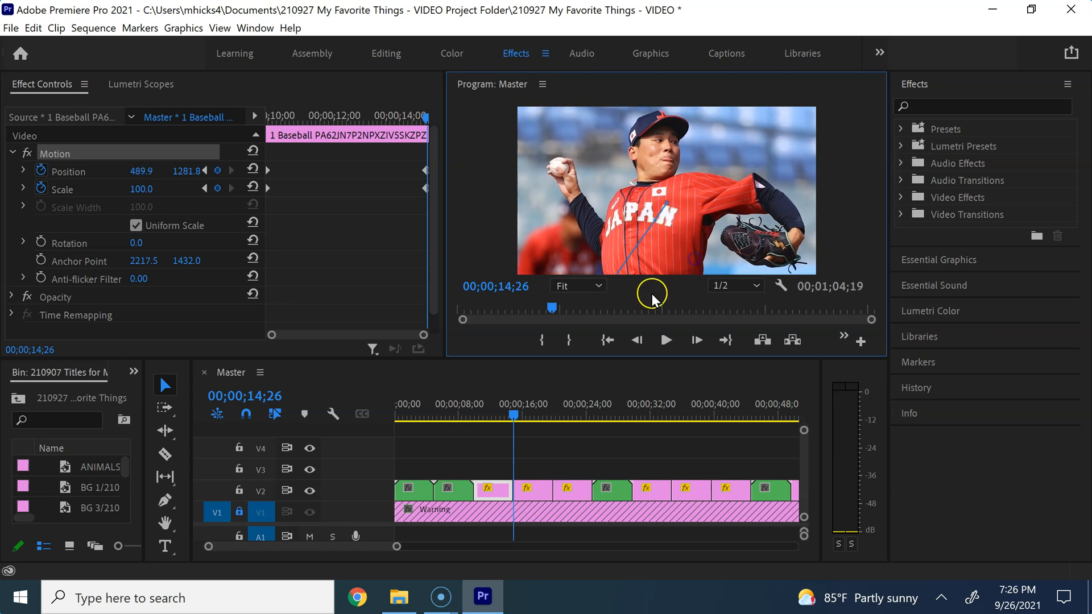
mouse_move(777, 122)
left_mouse_down()
mouse_move(739, 182)
mouse_move(660, 148)
mouse_move(789, 108)
mouse_move(765, 142)
mouse_move(776, 131)
left_mouse_up()
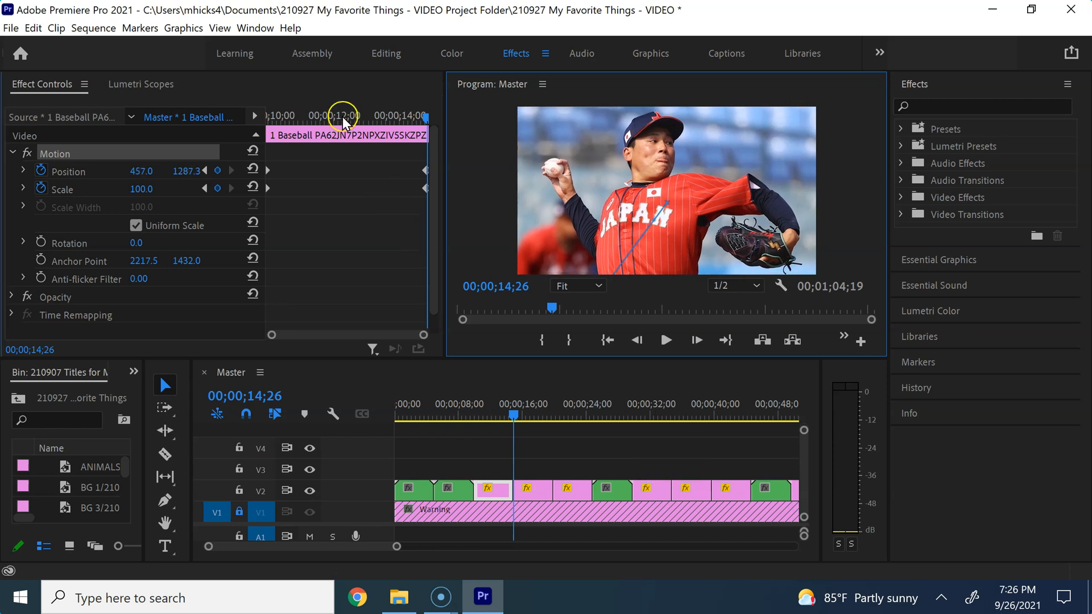
- Play the baseball clip from its first frame to review the zoom and pan animation
left_click_drag(344, 114, 268, 115)
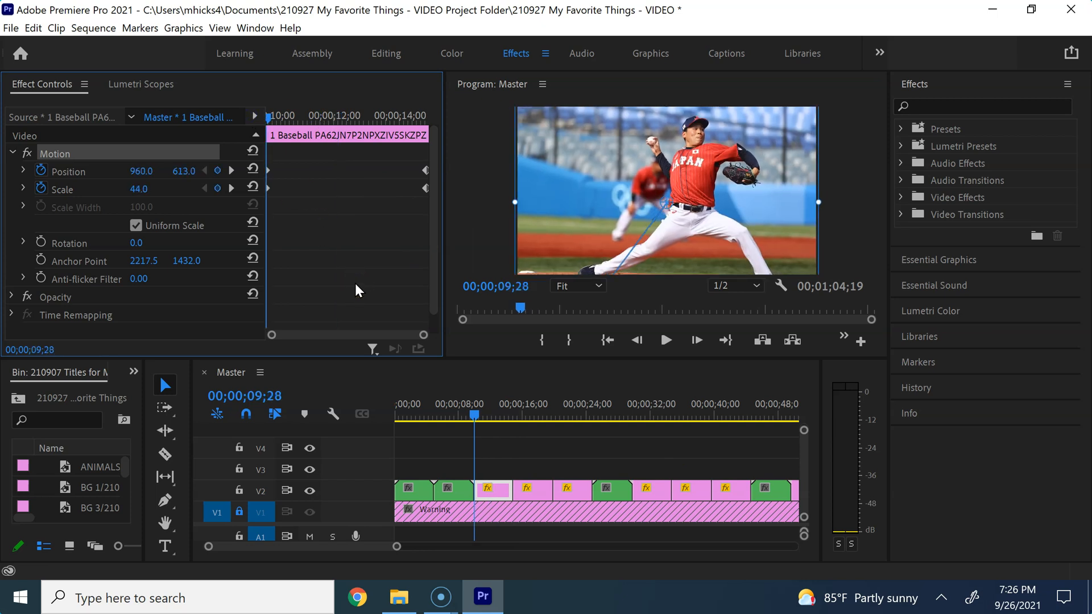
key("space")
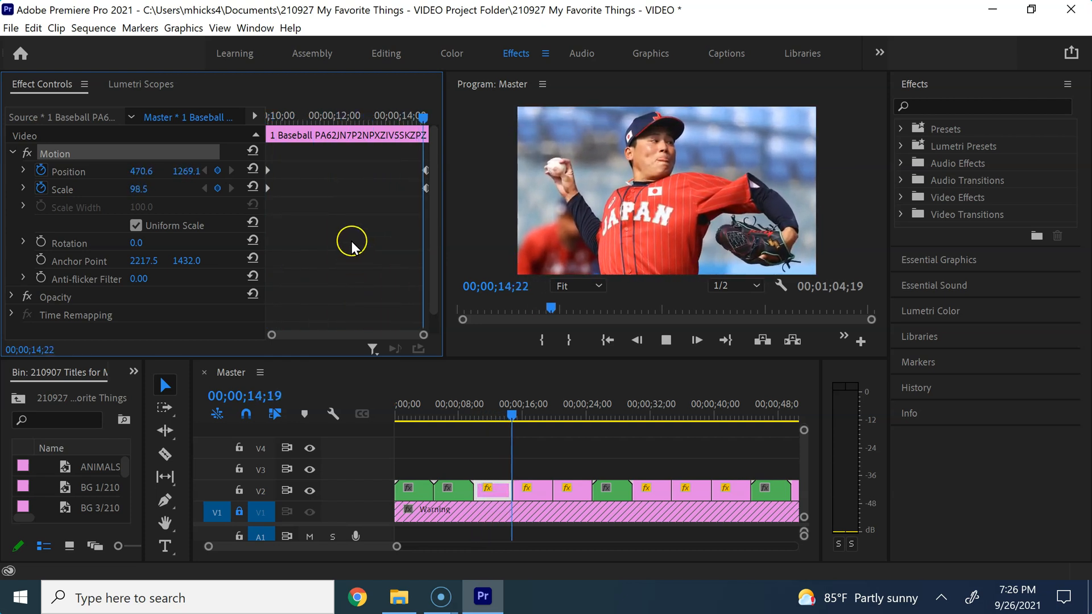
left_click_drag(341, 116, 424, 131)
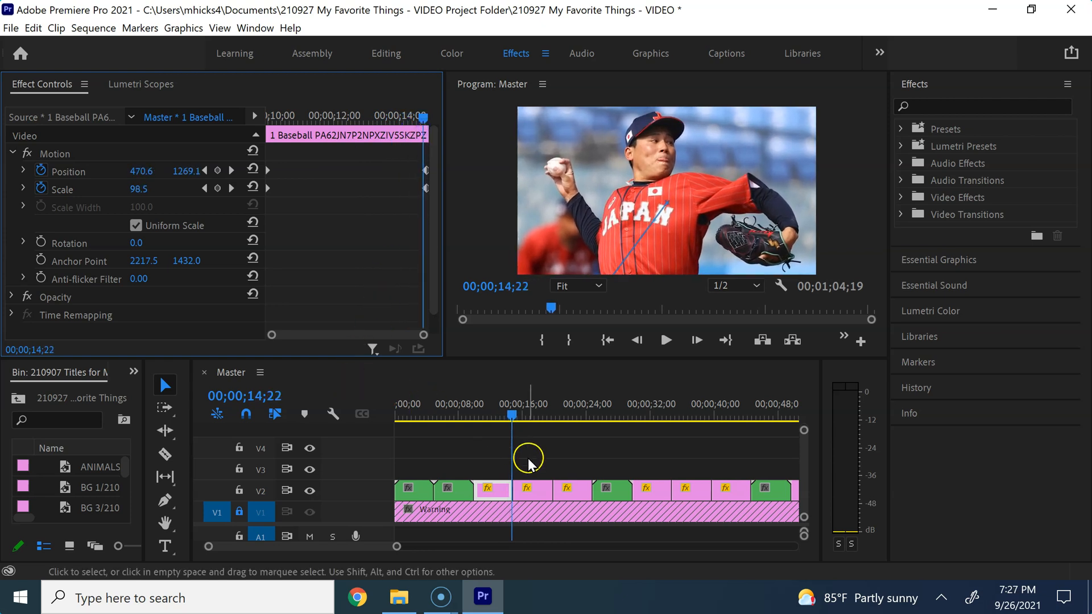
- Turn on Position and Scale keyframing for the football clip at its first frame, 00;00;14;27
left_click(541, 493)
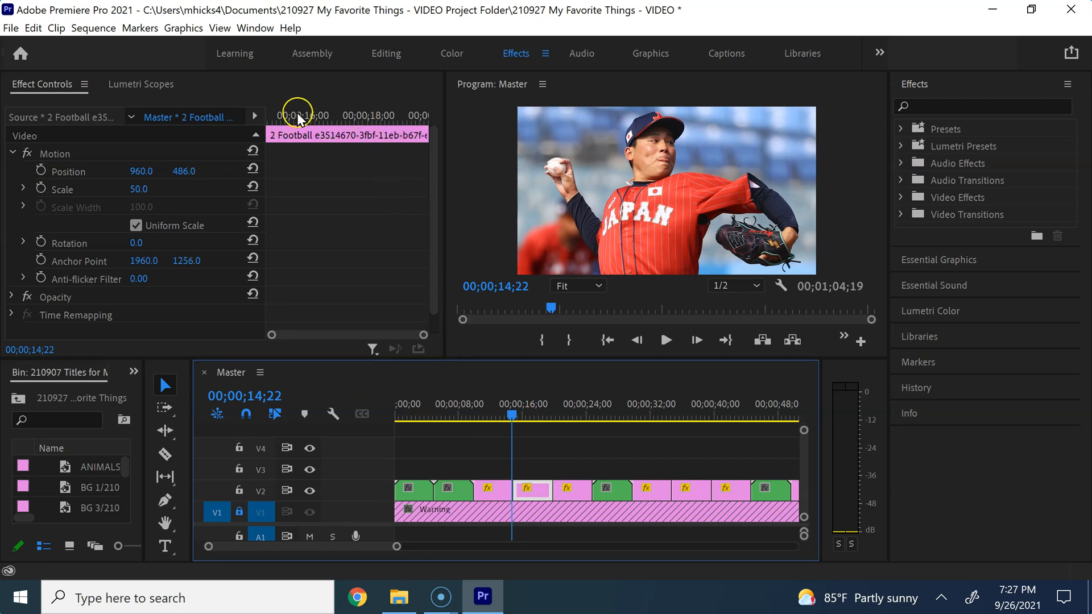
left_click(380, 117)
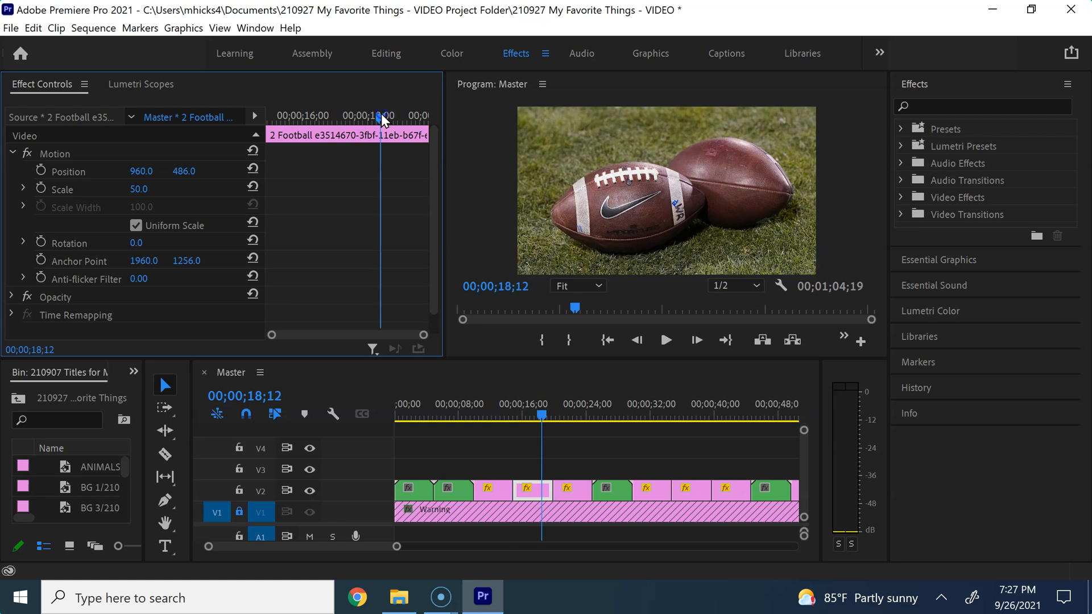
left_click_drag(382, 117, 214, 113)
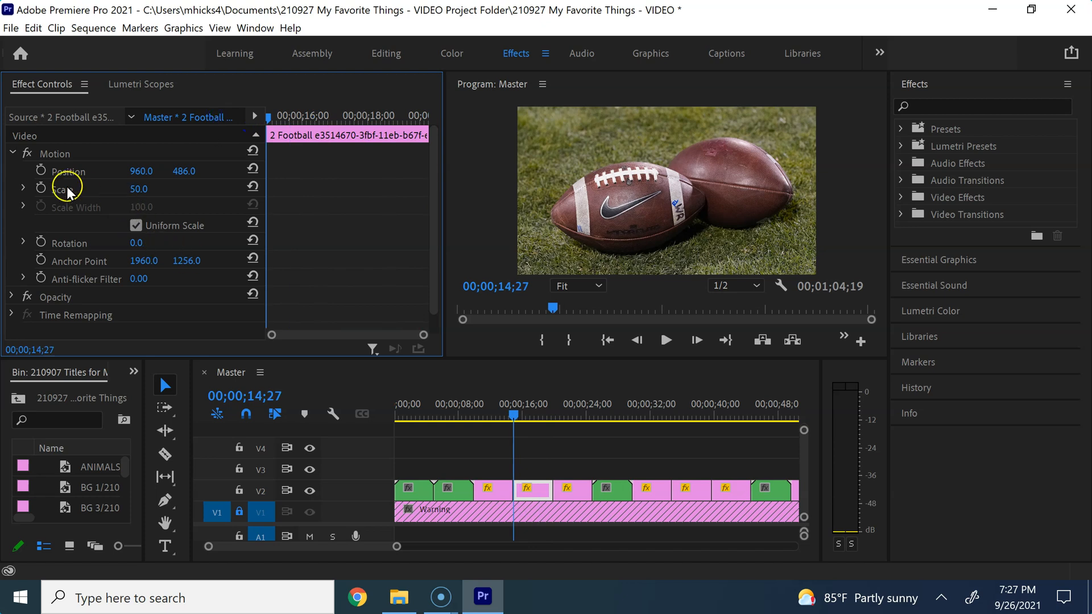
left_click(41, 169)
left_click(40, 188)
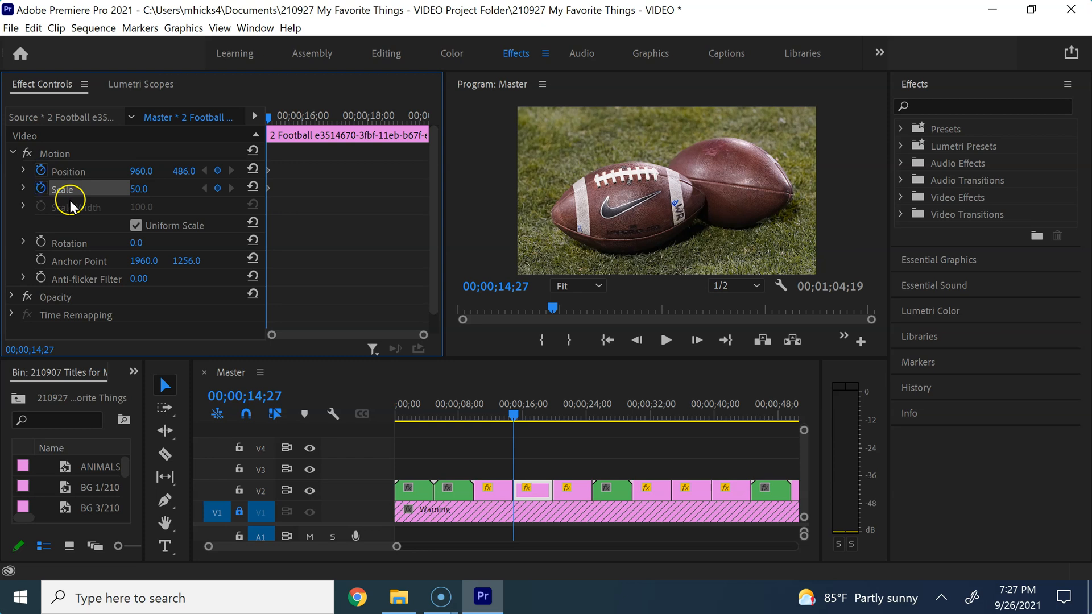
- Set the football clip's Scale to 100 at its last frame, 00;00;19;25
left_click_drag(301, 114, 501, 130)
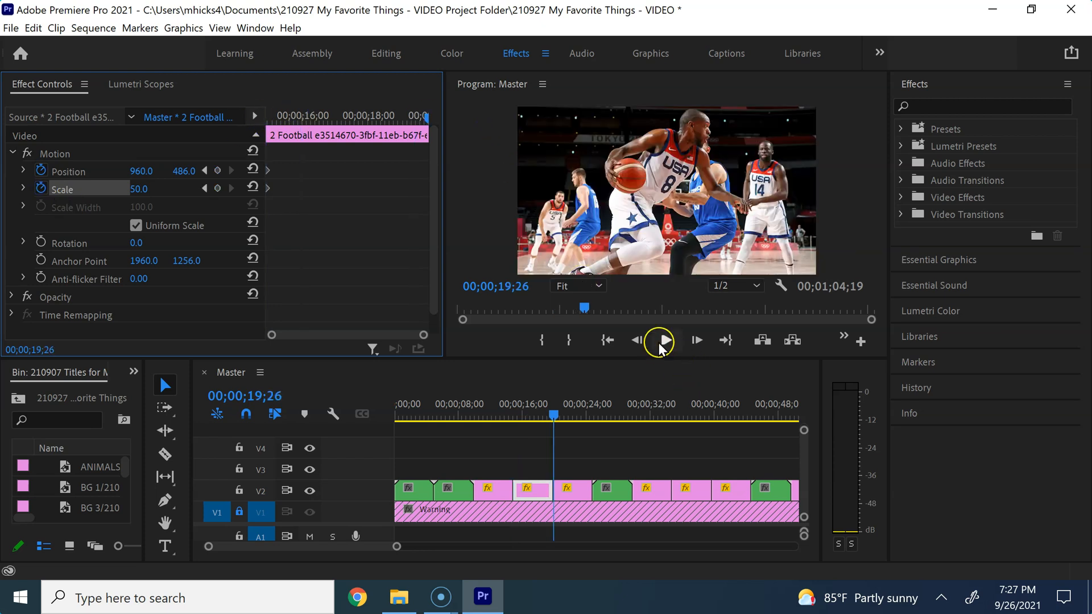
left_click(638, 340)
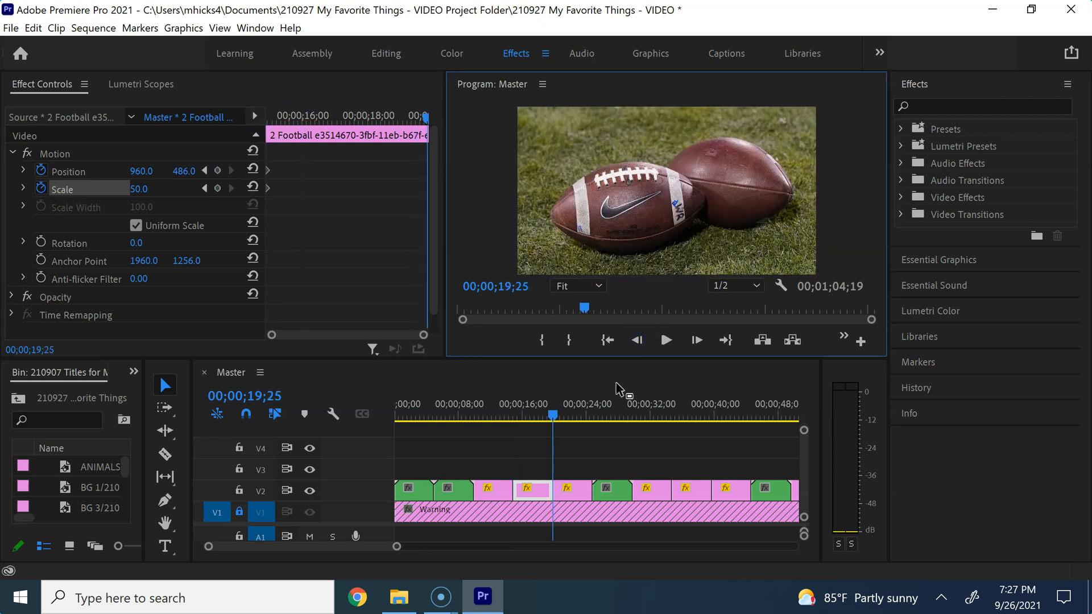
left_click(139, 190)
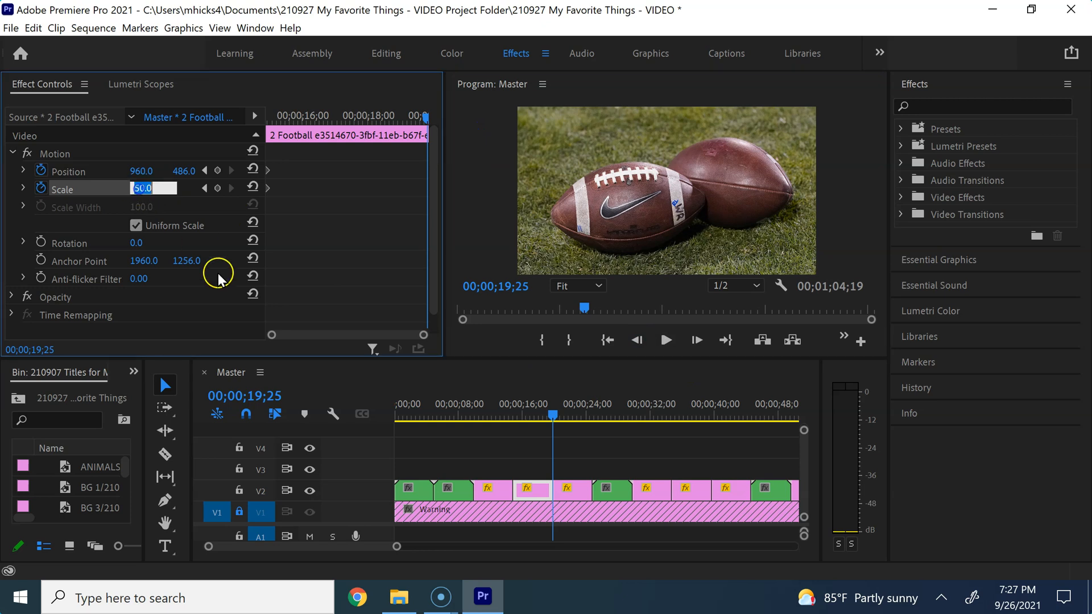
type("100")
key("Return")
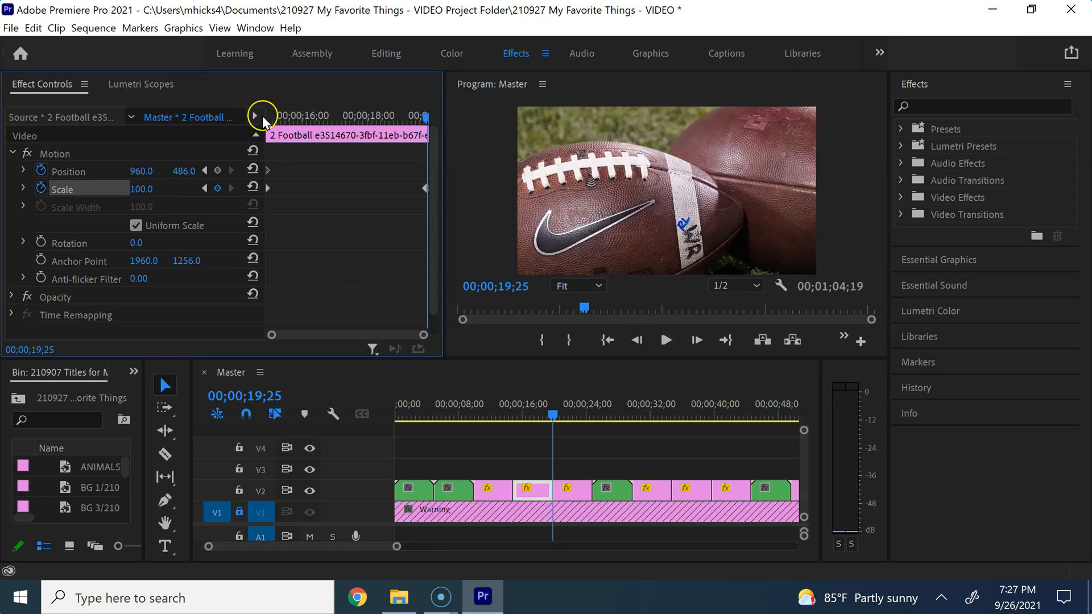
- Reposition the enlarged football image to about 1371, 261 at its last frame and play the clip from its start
left_click(64, 153)
left_click_drag(671, 227, 734, 194)
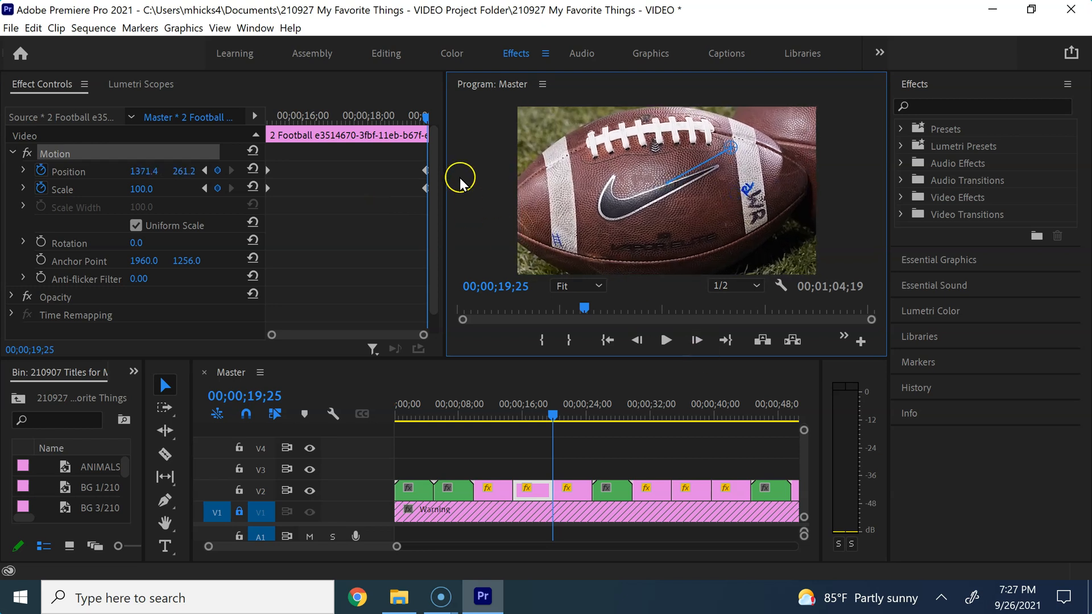
left_click_drag(425, 115, 235, 113)
key("space")
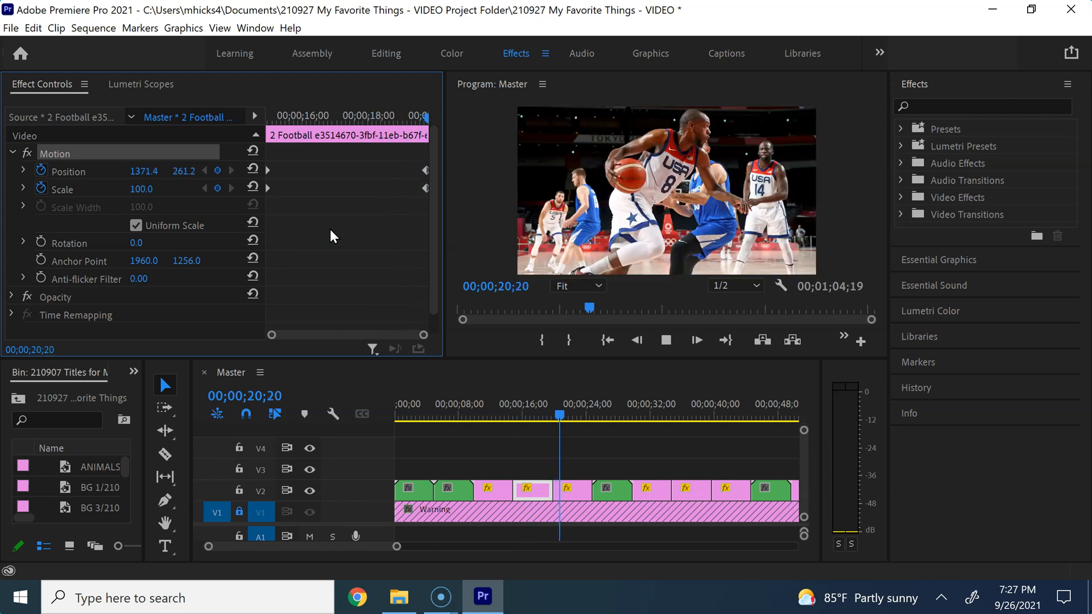
- Turn on Position and Scale keyframing for the basketball clip at its first frame, 00;00;19;26
left_click(583, 493)
left_click(581, 494)
left_click(576, 415)
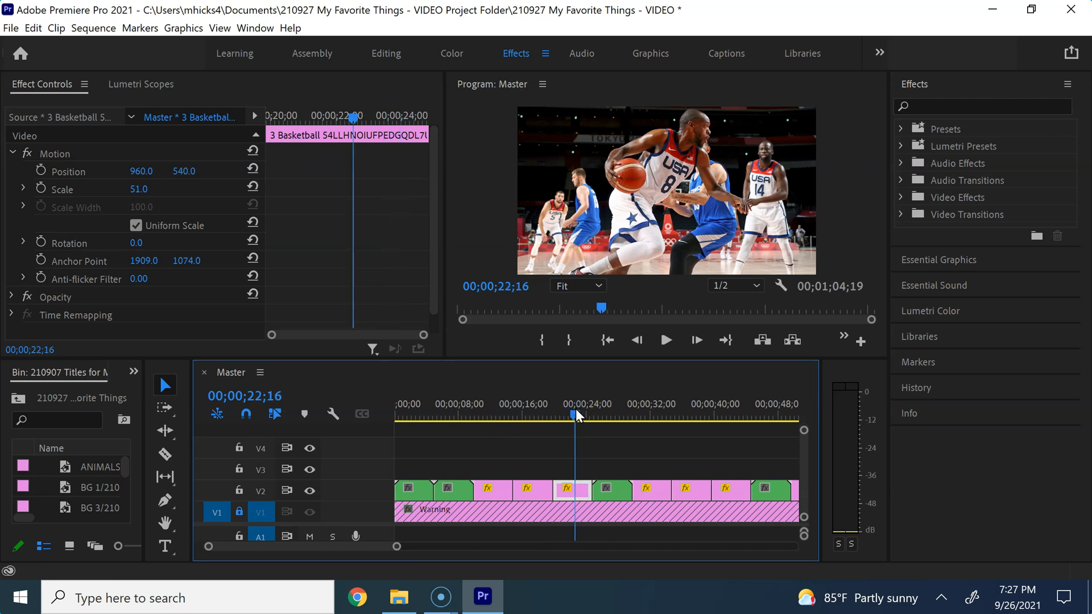
left_click(351, 116)
left_click_drag(351, 117, 238, 191)
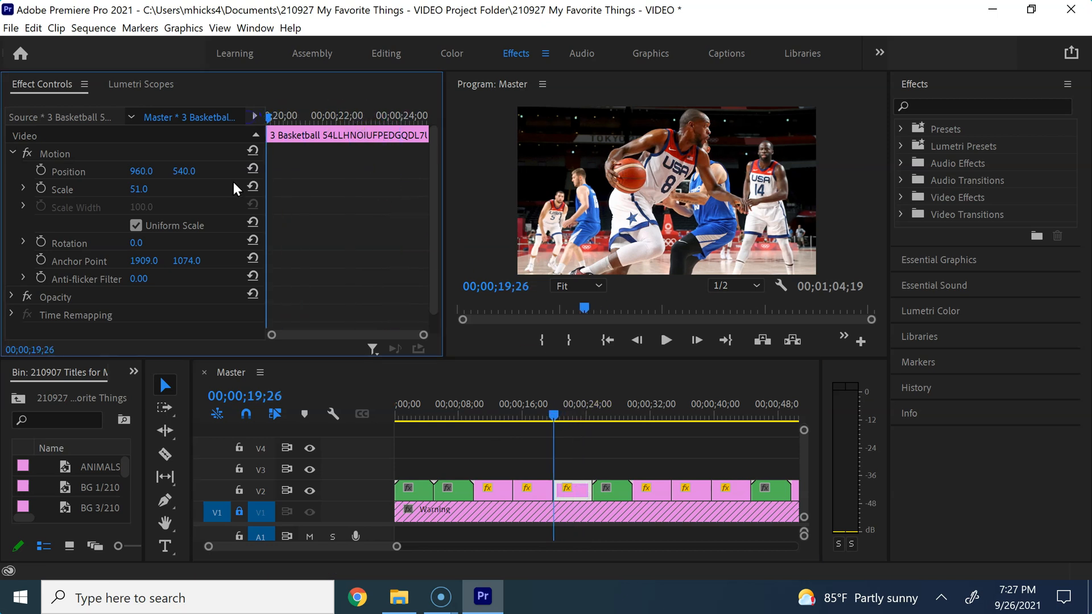
left_click(41, 171)
left_click(42, 189)
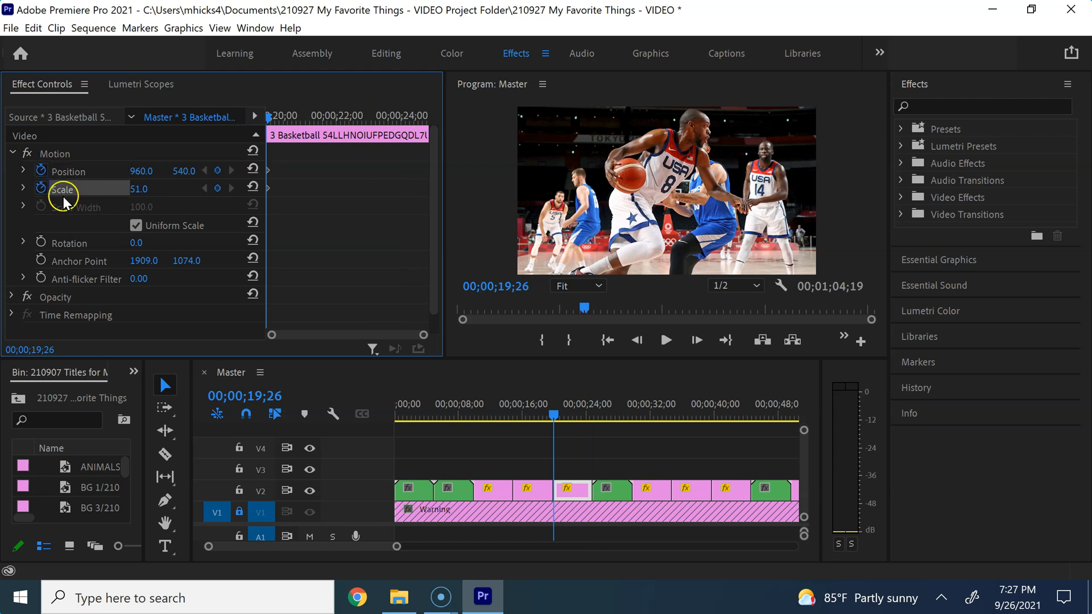
- Set the basketball clip's Scale to 100 at its last frame, 00;00;24;24
left_click(290, 117)
left_click_drag(290, 117, 426, 116)
left_click(637, 341)
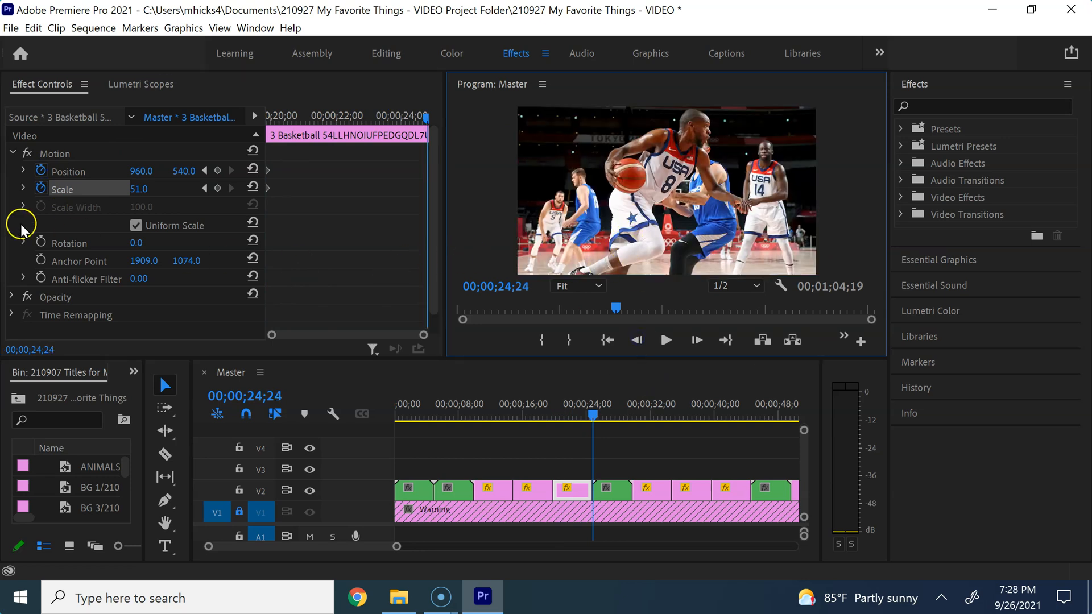
left_click(139, 188)
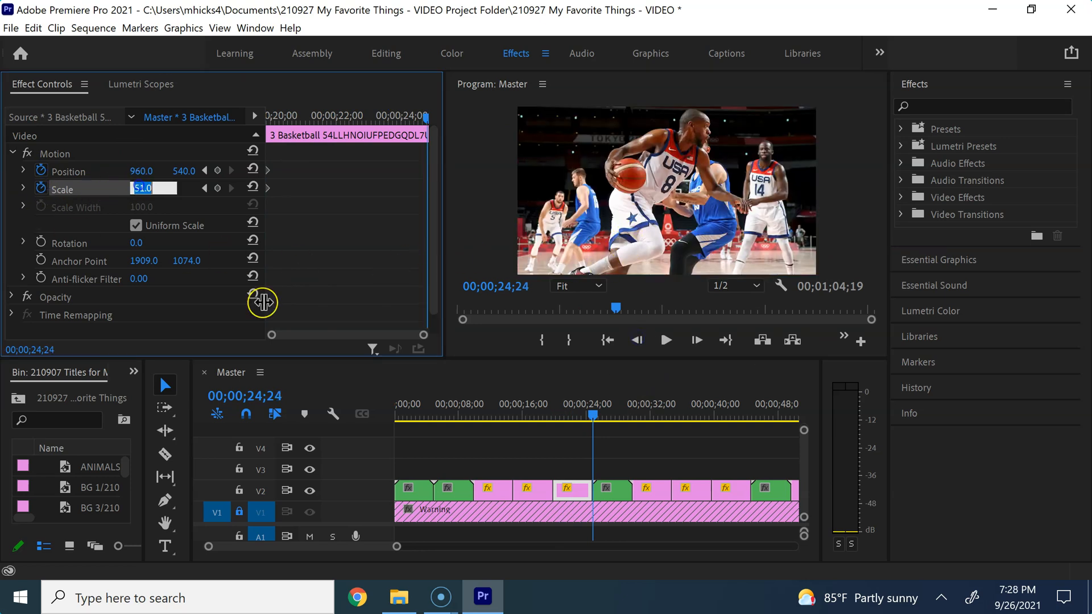
type("1")
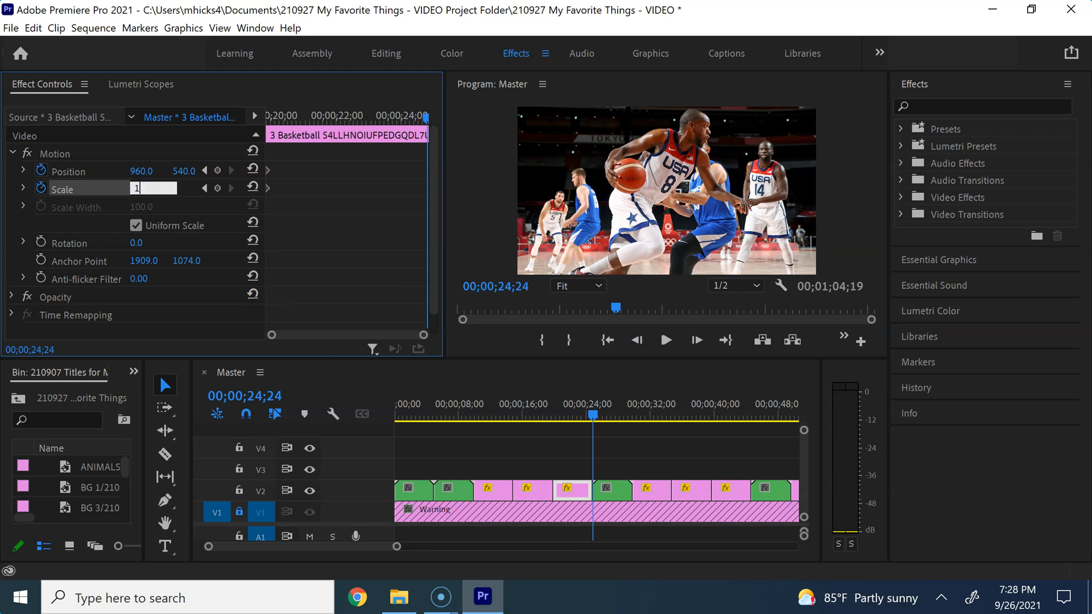
key("Return")
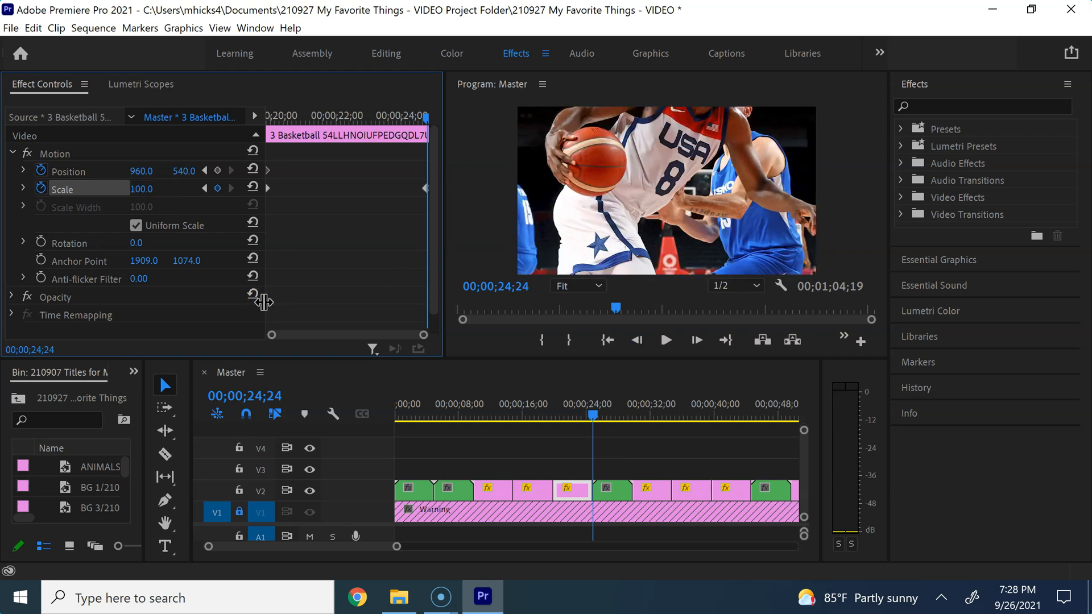
- At the basketball clip's last frame, set Scale to 90 and reposition the image to about 971, 957
left_click(52, 154)
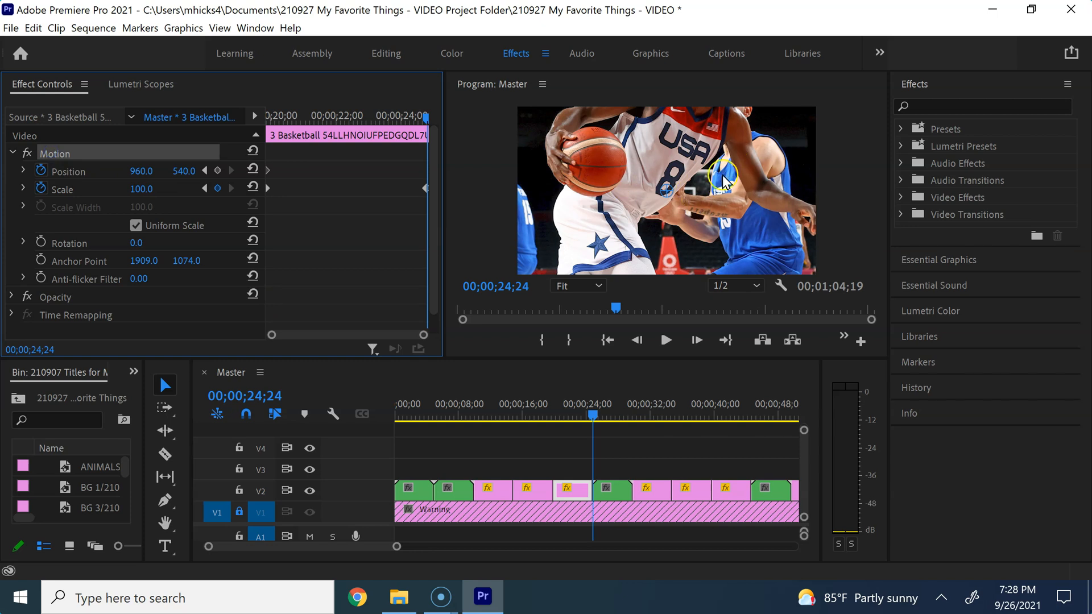
left_click_drag(745, 166, 754, 218)
left_click_drag(142, 193, 142, 192)
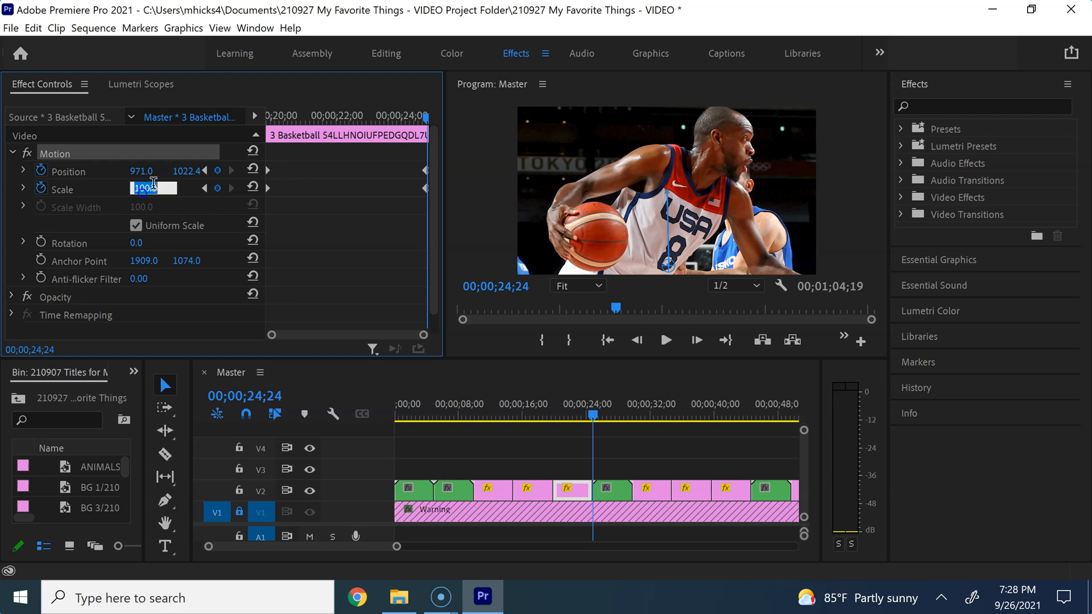
type("90")
key("Return")
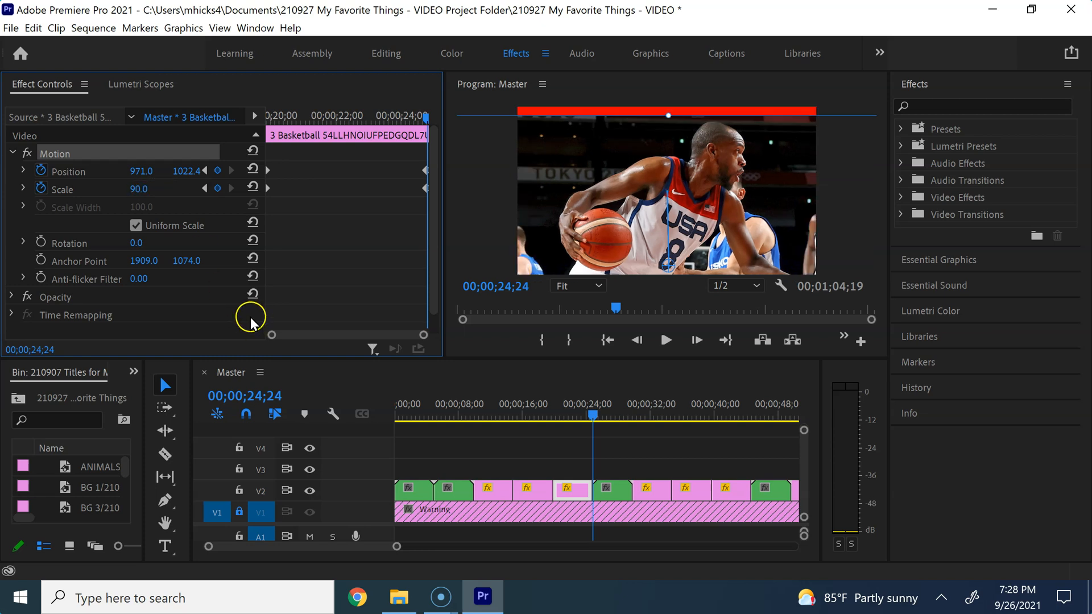
left_click_drag(695, 229, 712, 220)
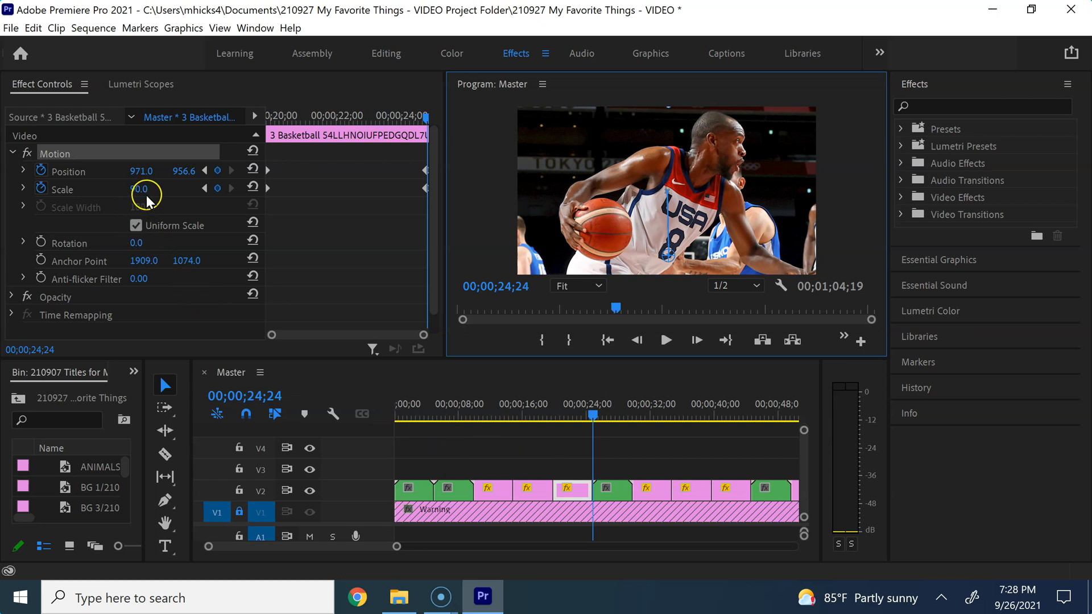
- Play the basketball clip from its first frame to review its zoom and pan
left_click_drag(351, 117, 238, 117)
key("space")
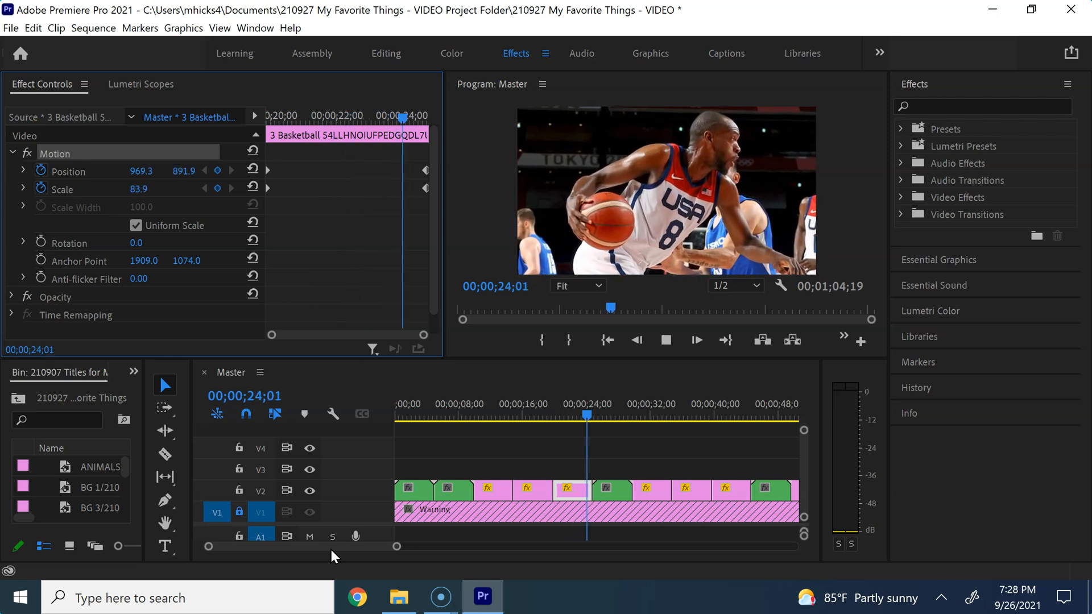
left_click(414, 515)
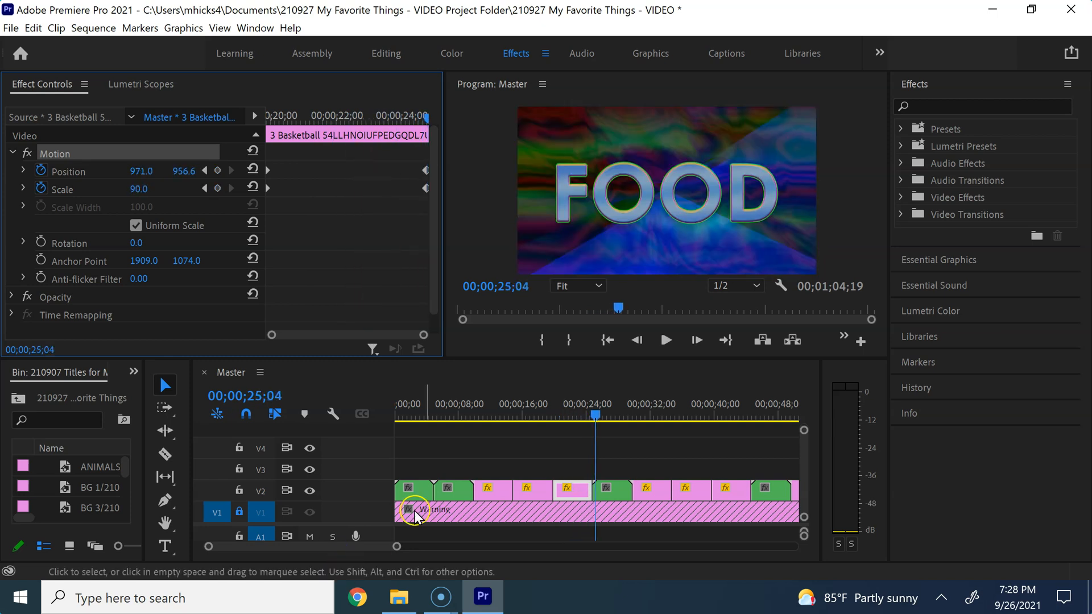
- Play the Master sequence from the SPORTS title to review the animated sports images
left_click(471, 405)
key("space")
mouse_move(483, 608)
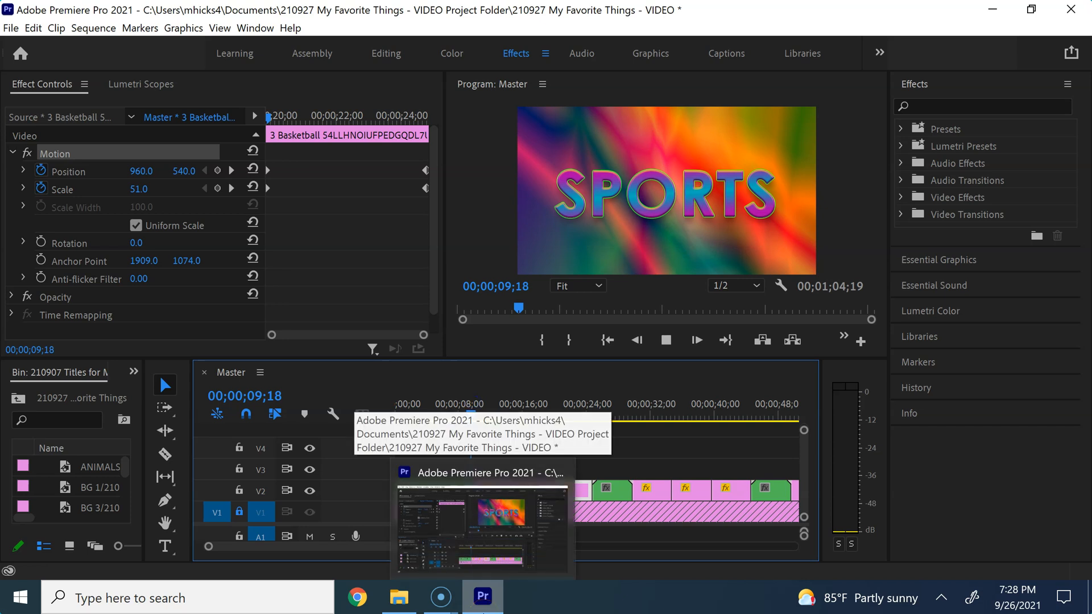
left_click(424, 336)
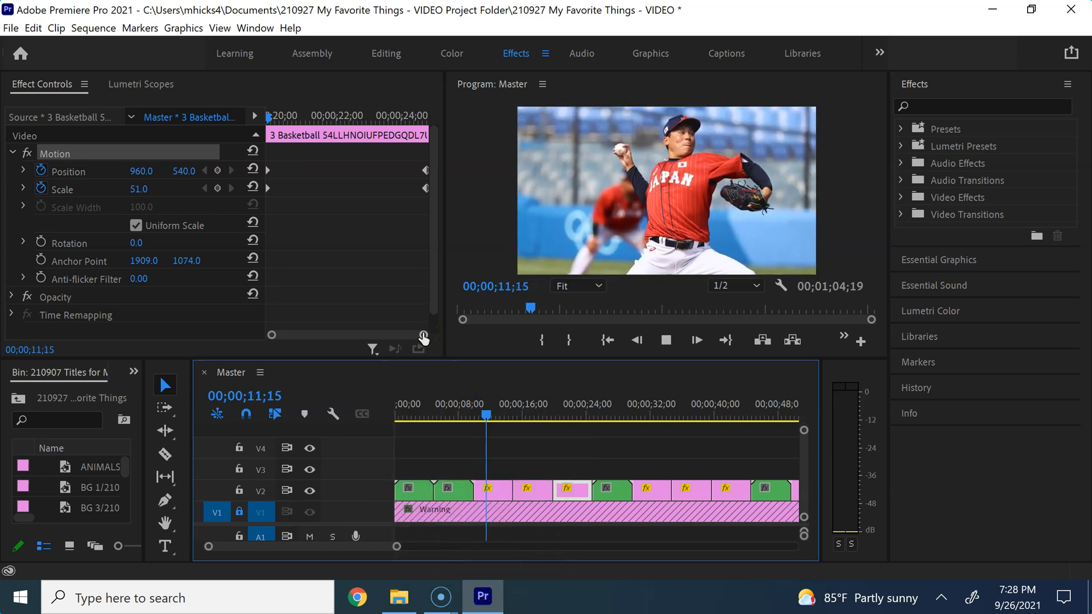